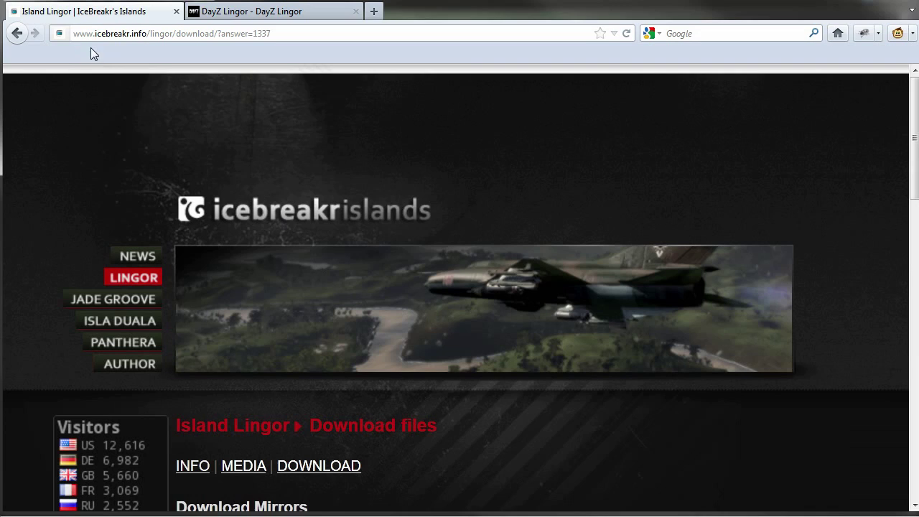
- Scroll the icebreakr page to the installation steps and the 413 MB 7zip Lingor Island v1.4 mirrors
left_click(157, 33)
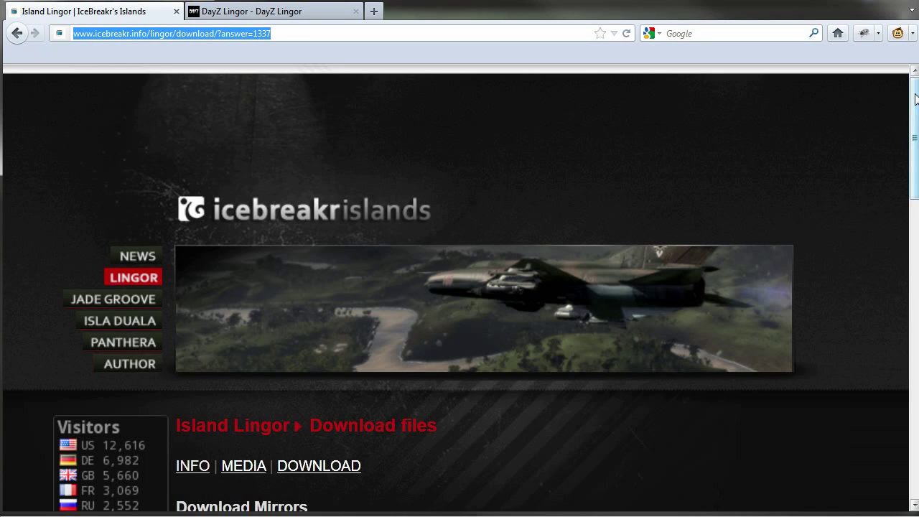
scroll(914, 123, "down", 2)
left_click_drag(913, 123, 910, 246)
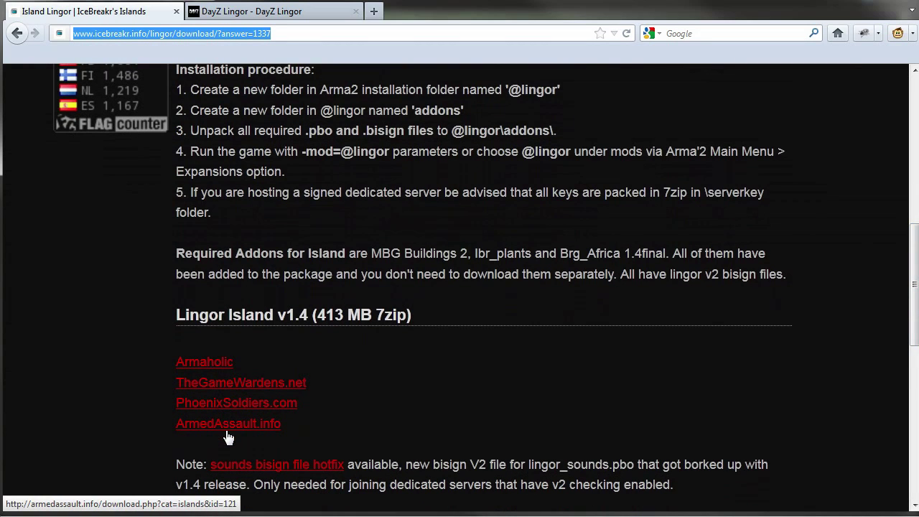
left_click_drag(318, 315, 407, 310)
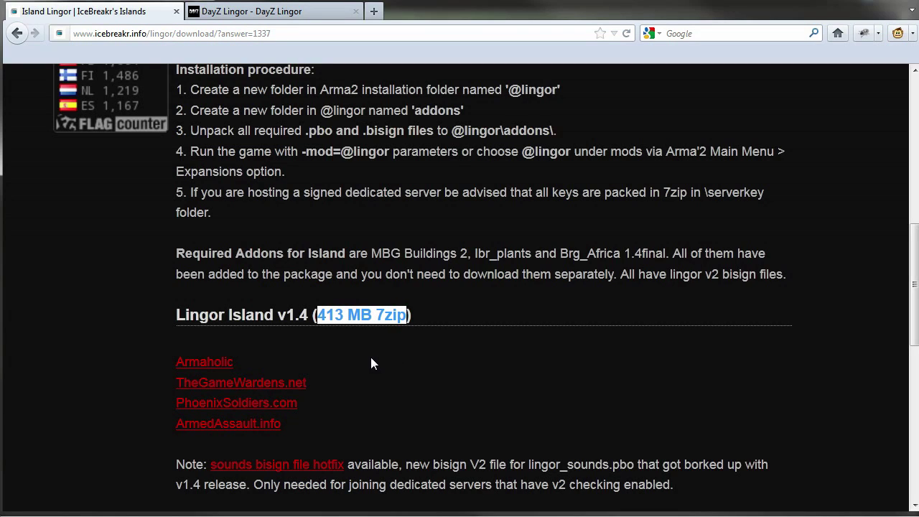
left_click(514, 269)
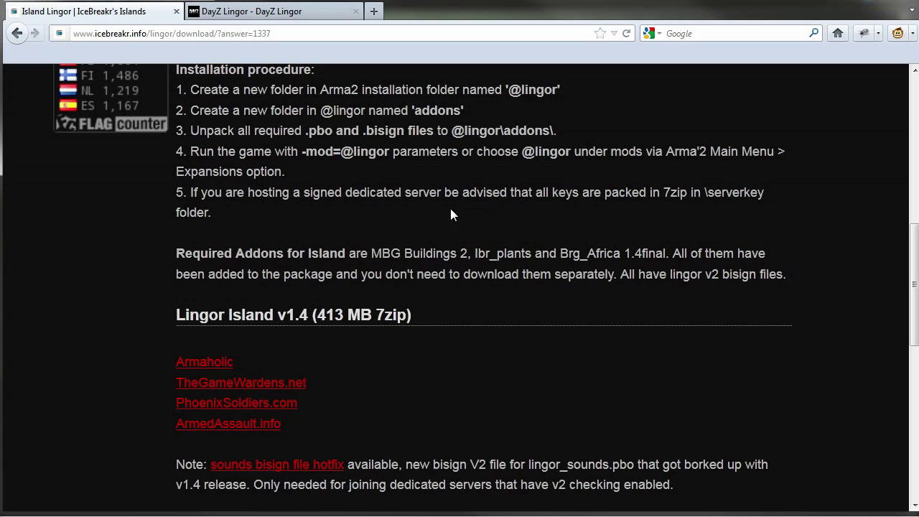
- Switch to the dayzlingor.tk site and scroll to the dayz_lingor 032 update download links
left_click(279, 13)
left_click_drag(123, 33, 74, 33)
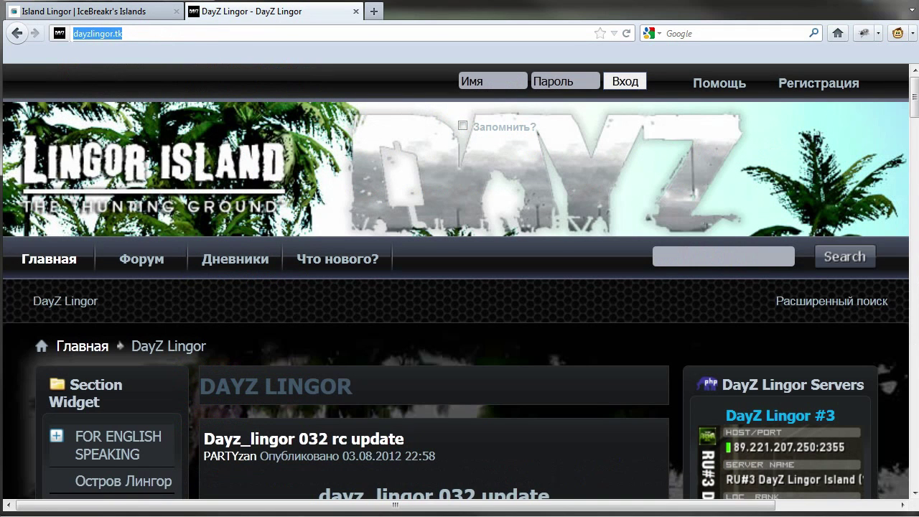
left_click_drag(912, 92, 902, 133)
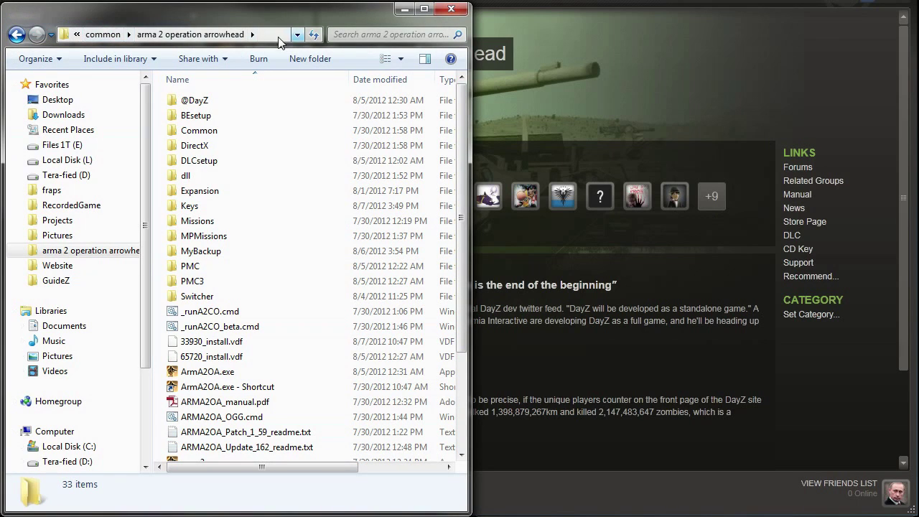
left_click(272, 34)
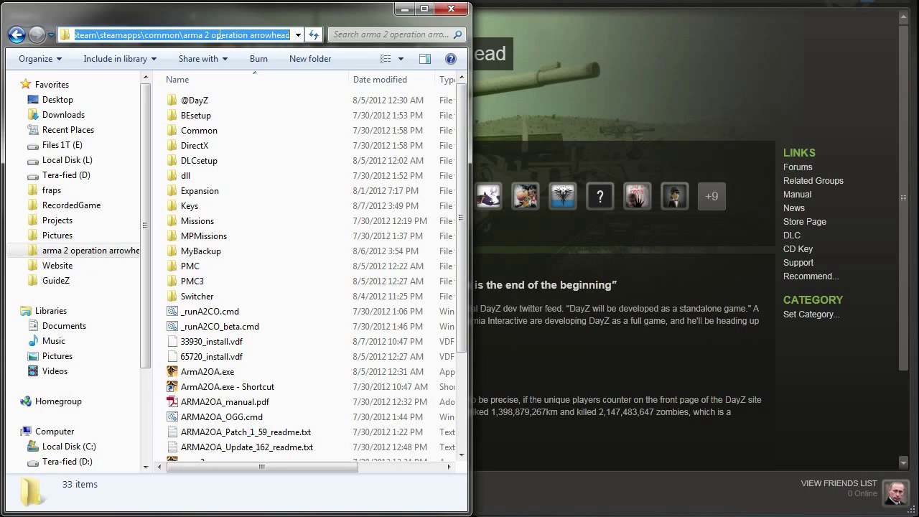
left_click(310, 59)
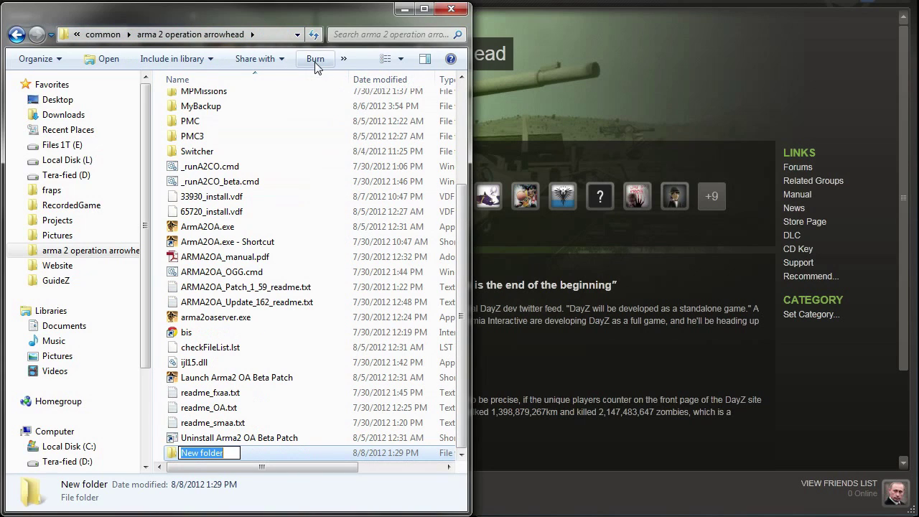
type("@")
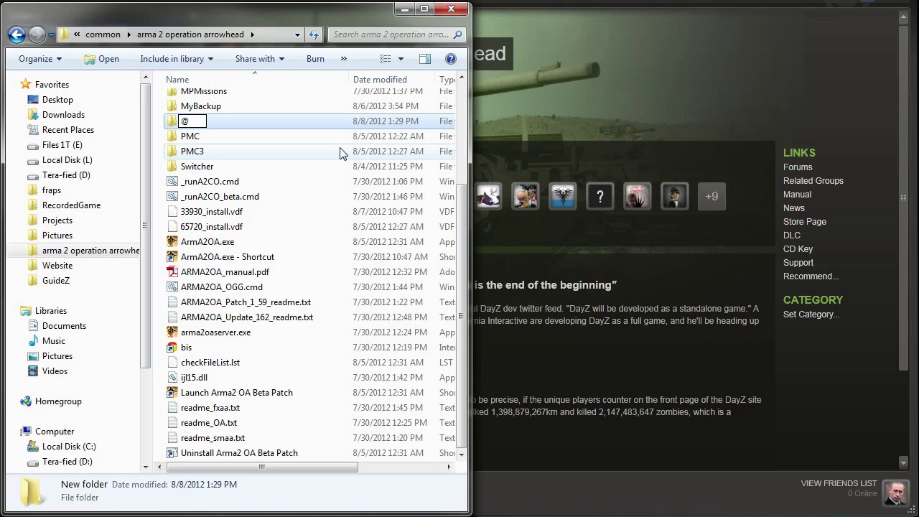
type("lingor")
key("Return")
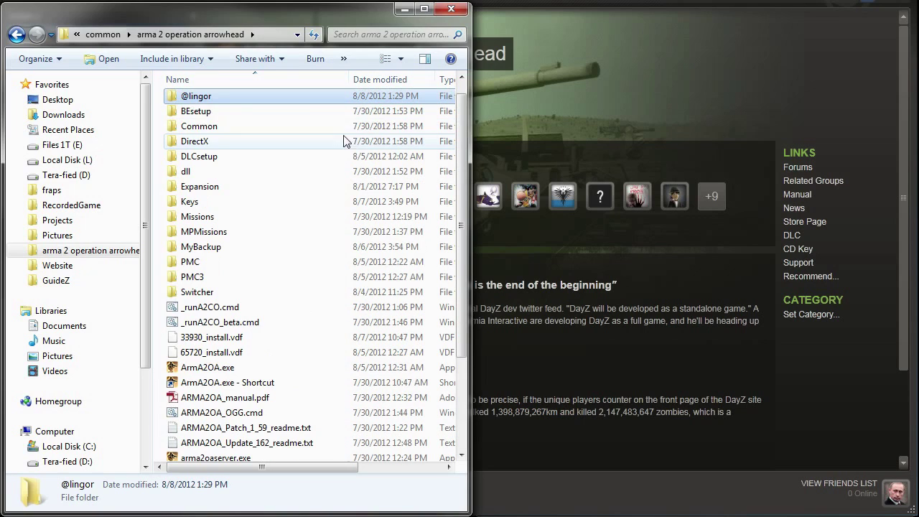
double_click(211, 96)
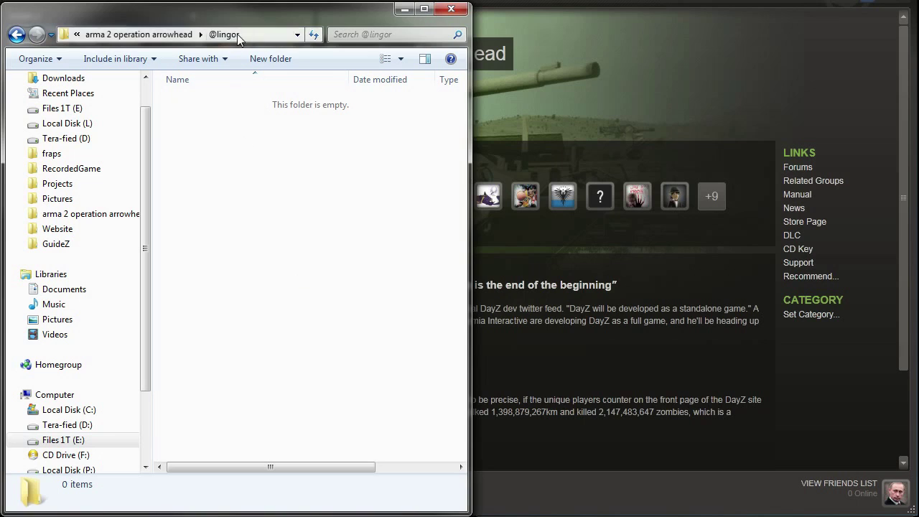
left_click(287, 59)
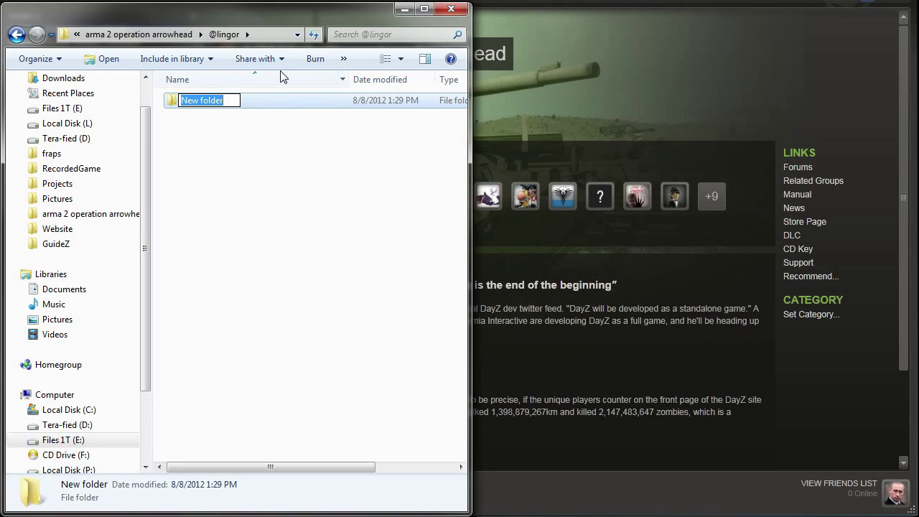
type("addons")
left_click(275, 170)
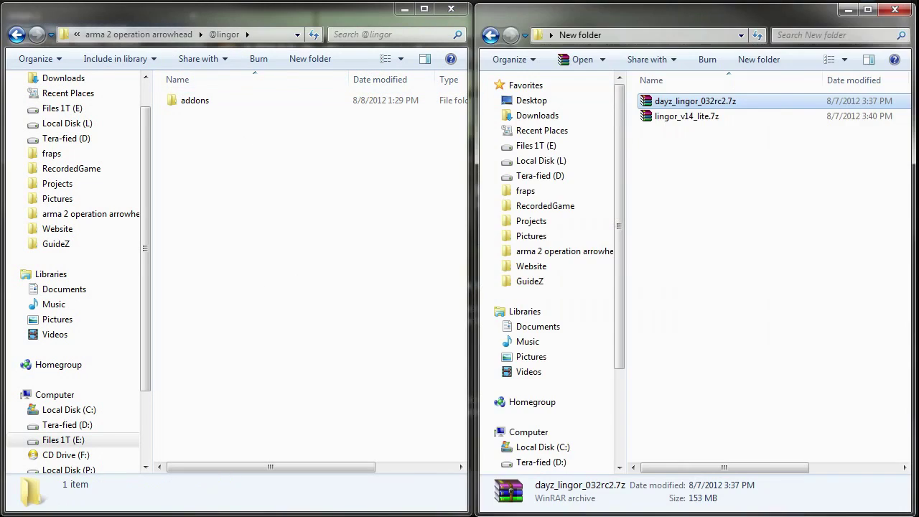
left_click(718, 117)
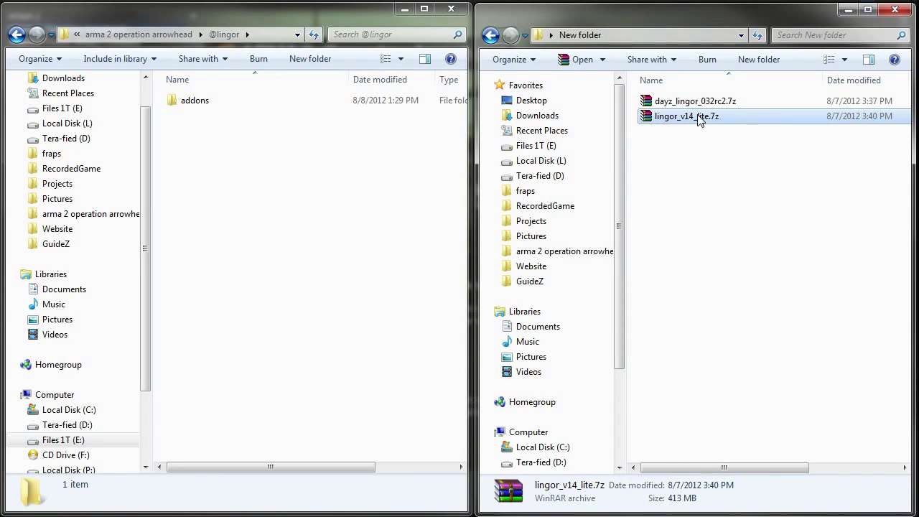
double_click(700, 119)
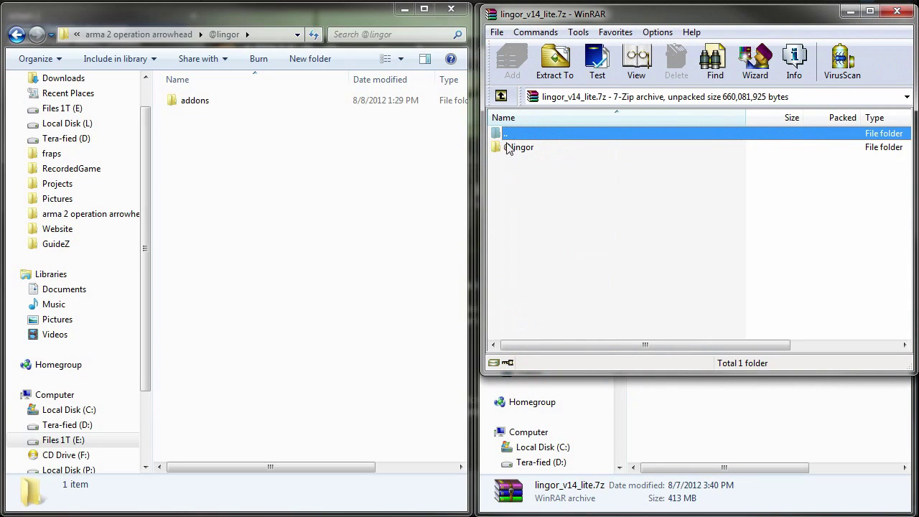
left_click(517, 153)
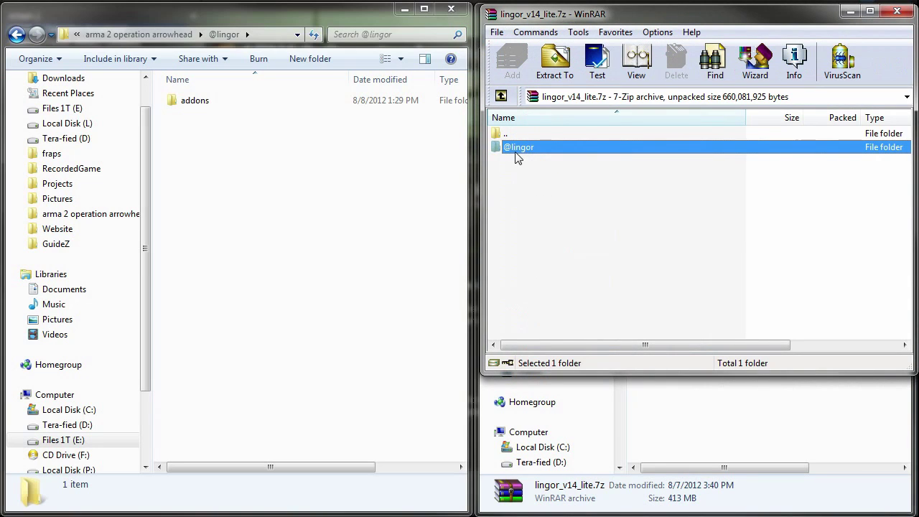
double_click(524, 150)
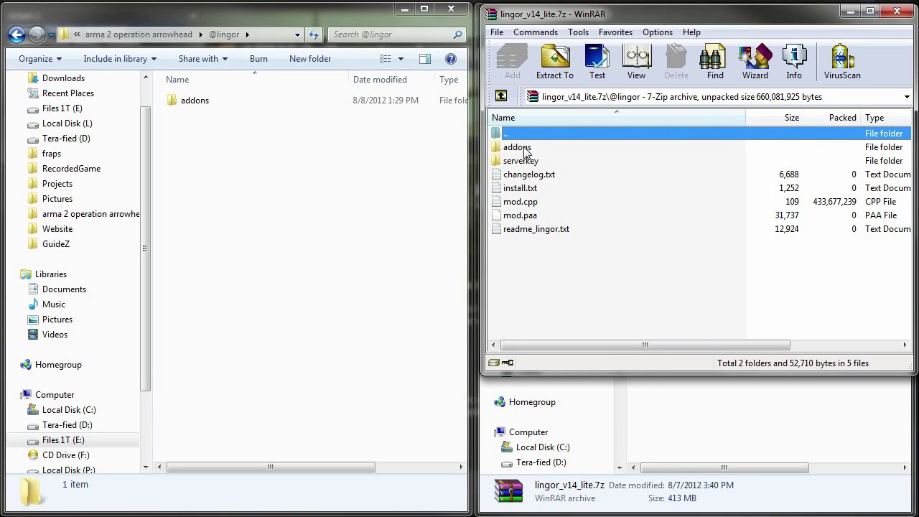
mouse_move(523, 147)
left_mouse_down()
mouse_move(242, 148)
mouse_move(404, 161)
mouse_move(525, 156)
left_mouse_up()
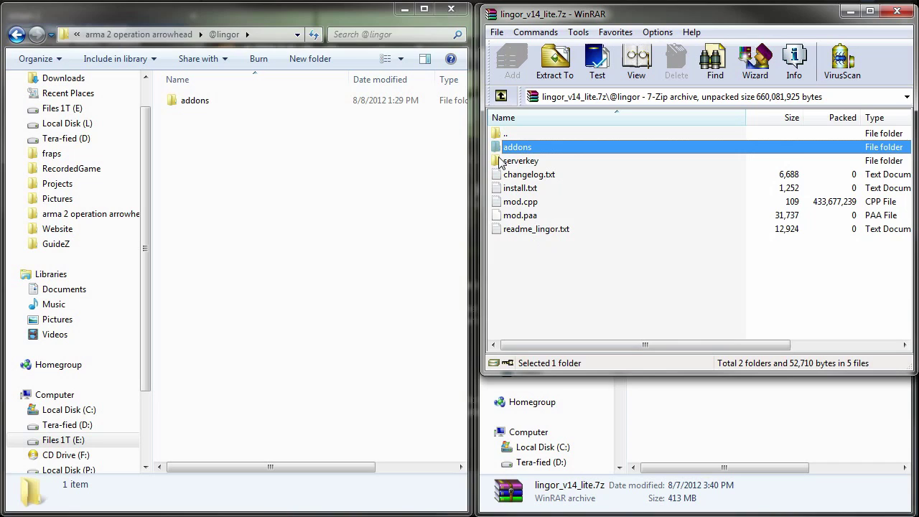
double_click(233, 110)
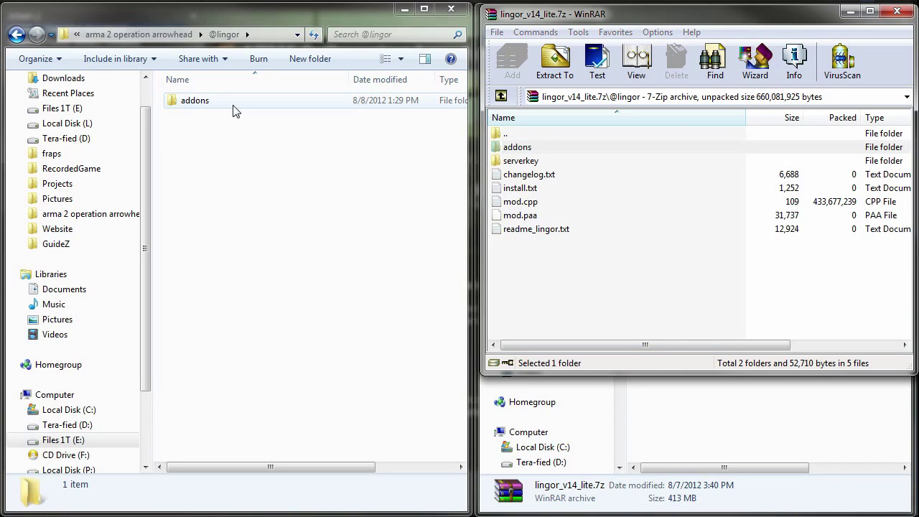
double_click(526, 148)
- Extract all 28 PBO and bisign files into the empty addons folder
left_click(543, 150)
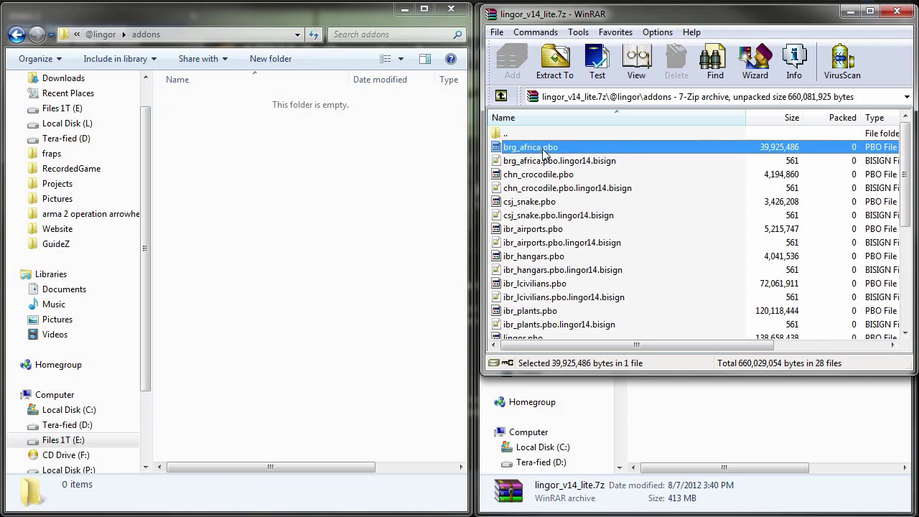
scroll(544, 150, "down", 5)
left_click(538, 326, "shift")
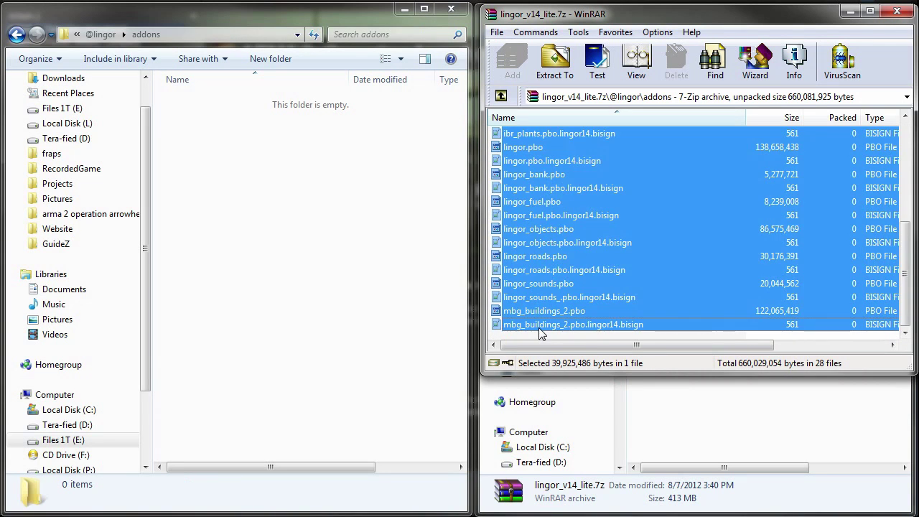
scroll(580, 295, "up", 5)
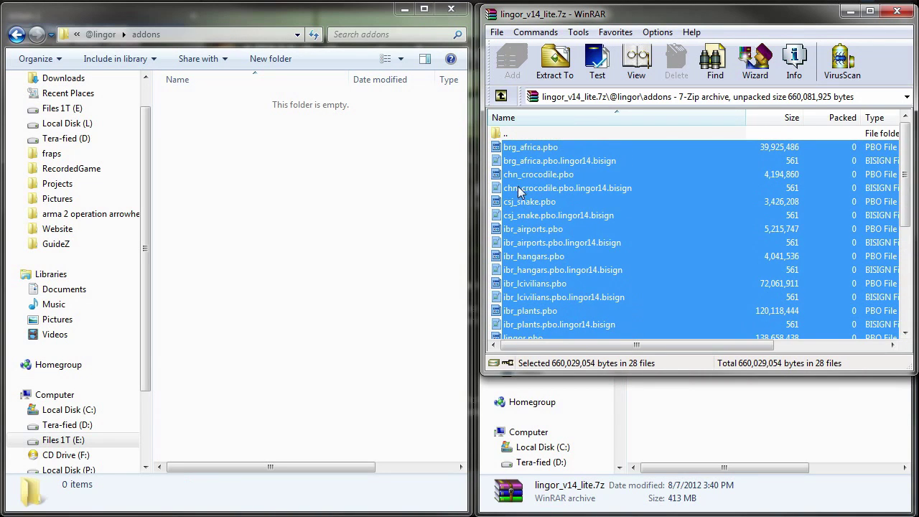
left_click_drag(521, 192, 296, 166)
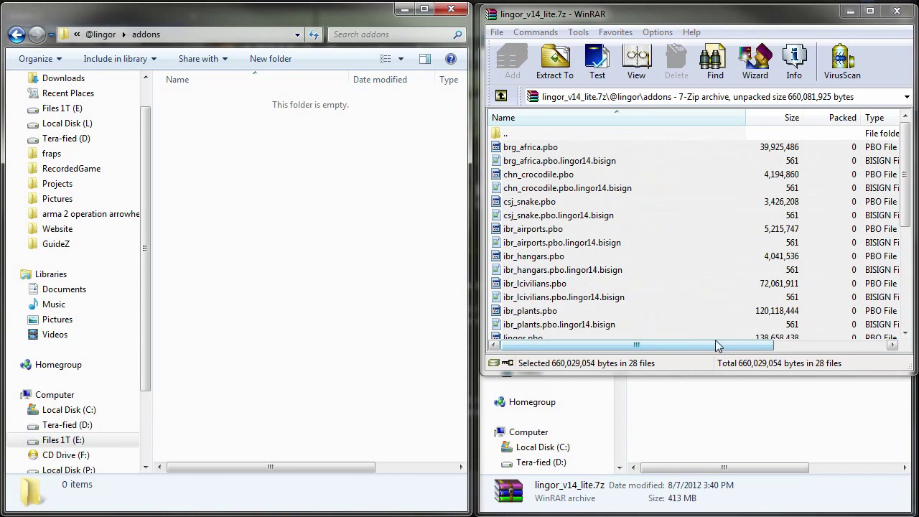
- Delete ibr_plants.pbo from the addons folder, leaving 27 items, and return to the game folder
left_click(288, 175)
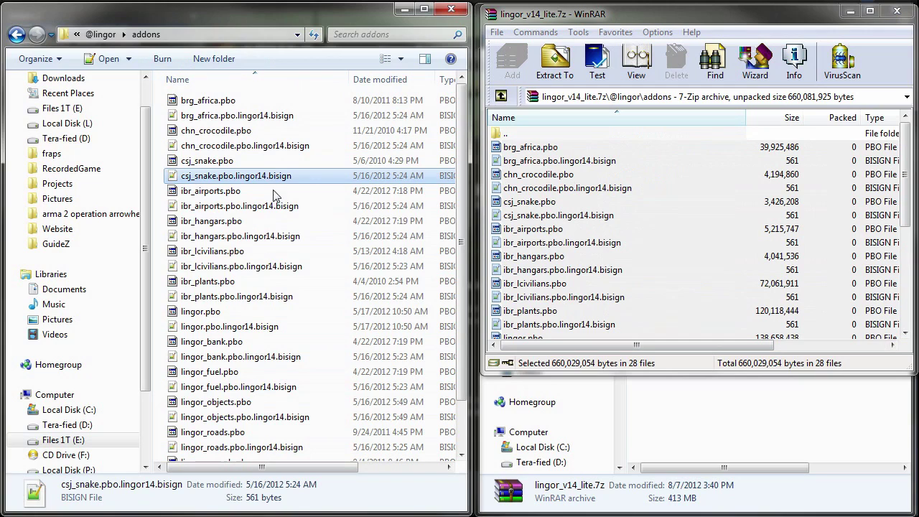
left_click(272, 284)
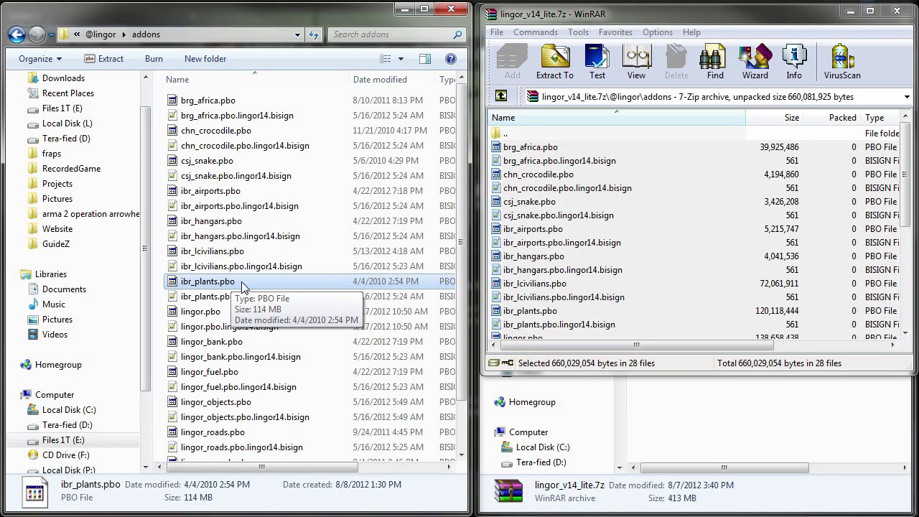
key("Delete")
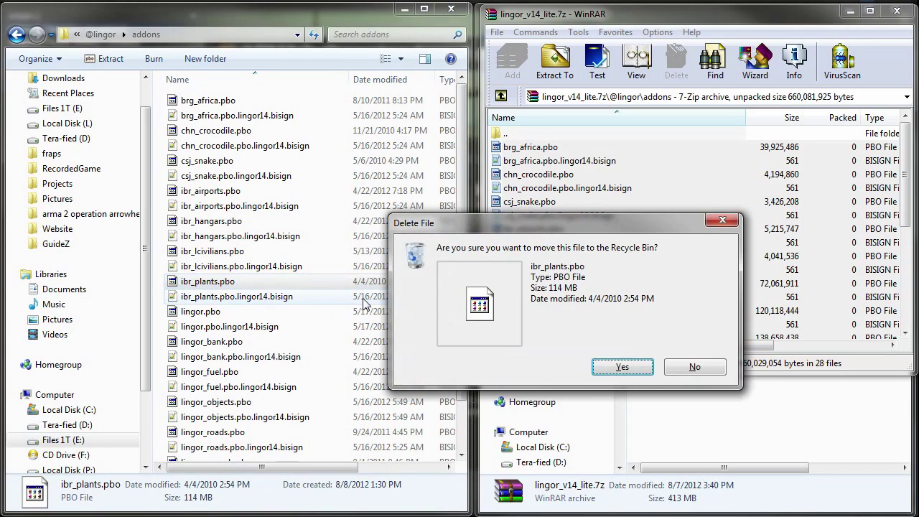
left_click(623, 368)
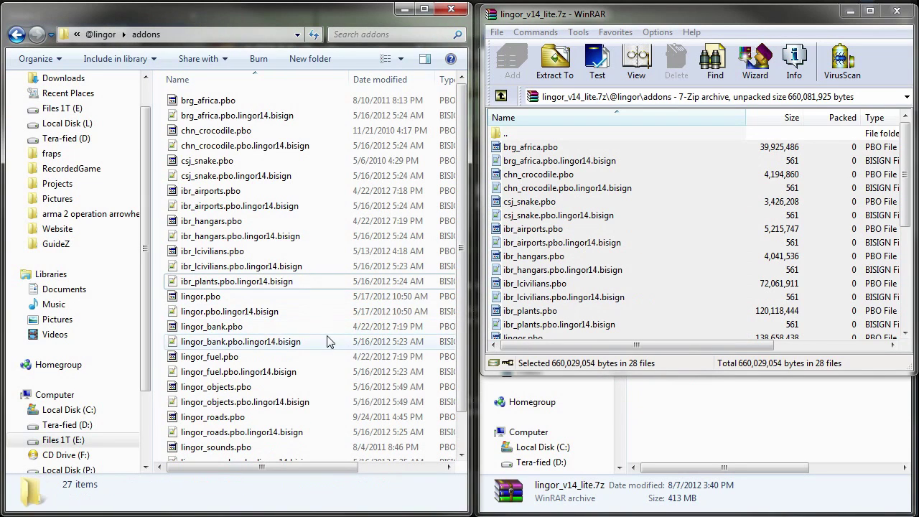
key("BackSpace")
key("BackSpace")
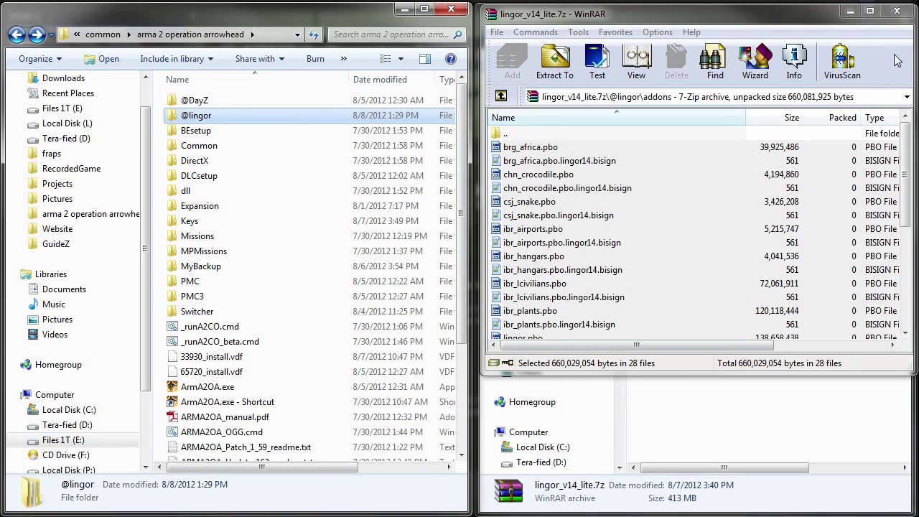
left_click(897, 11)
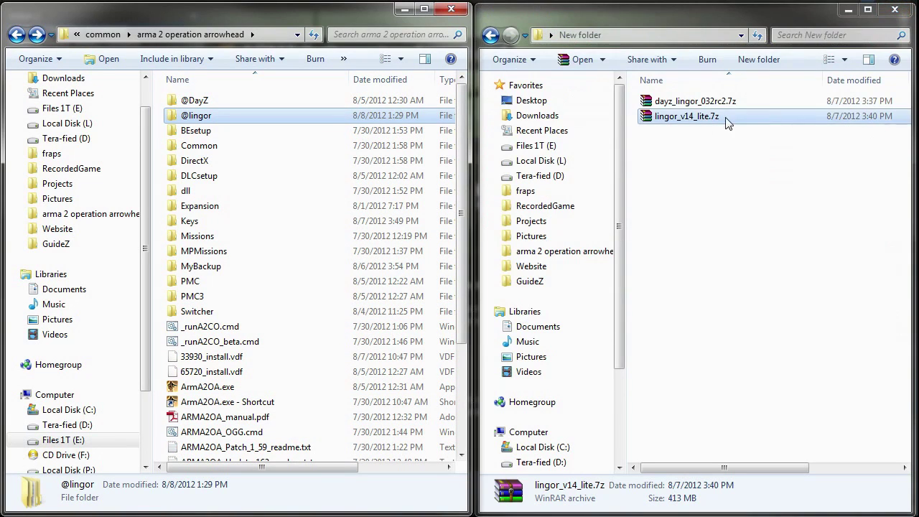
double_click(675, 103)
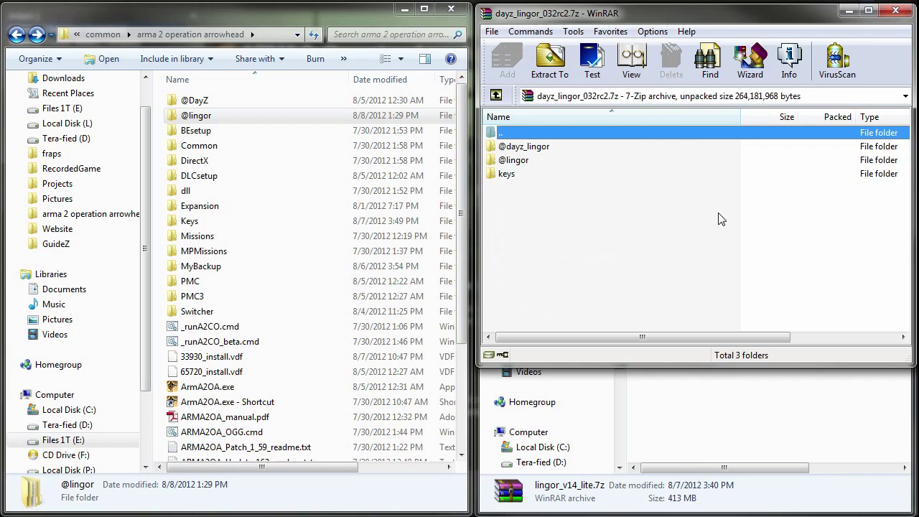
left_click(588, 216)
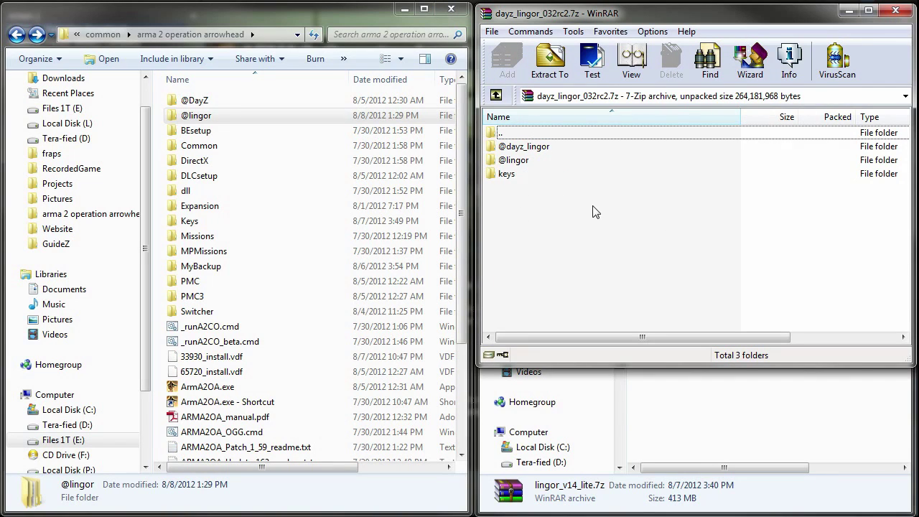
left_click_drag(591, 207, 305, 372)
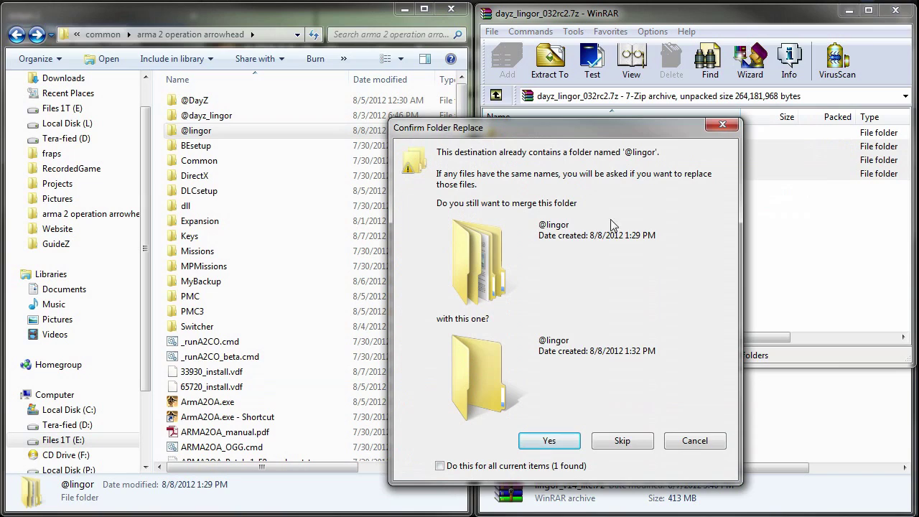
left_click(549, 443)
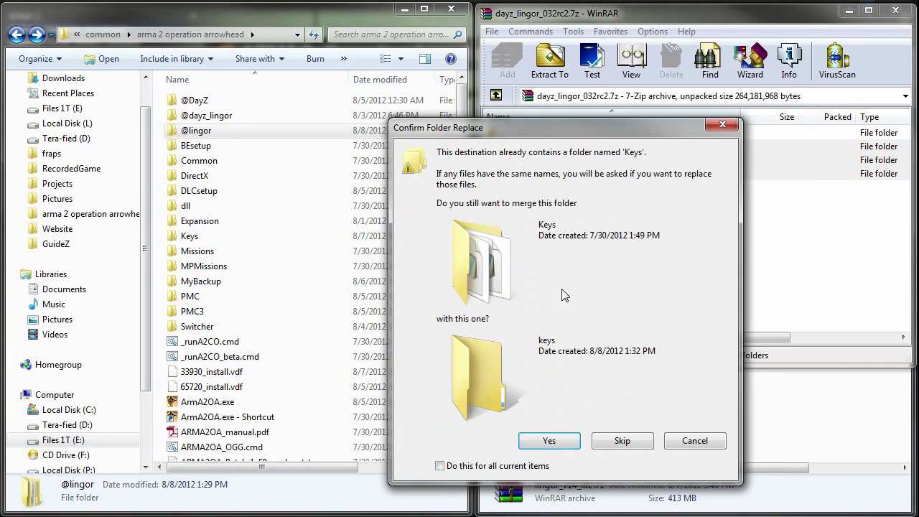
left_click(548, 442)
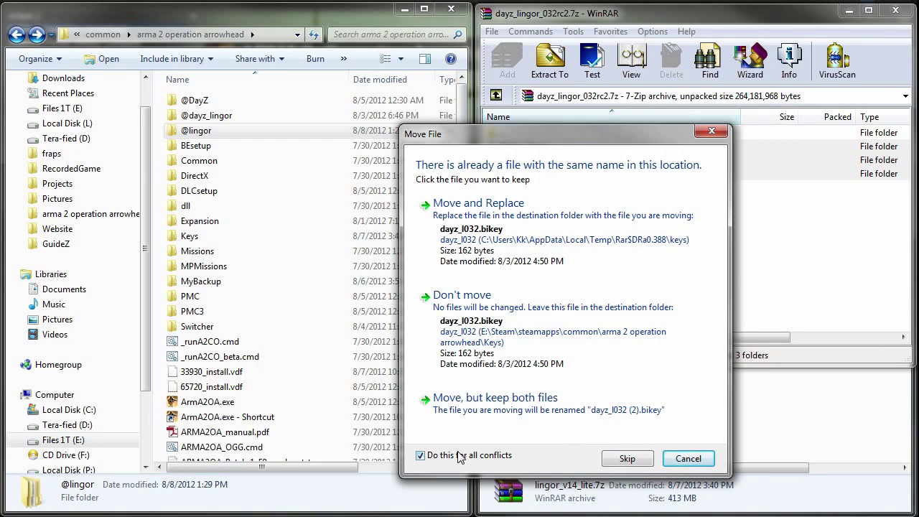
left_click(514, 219)
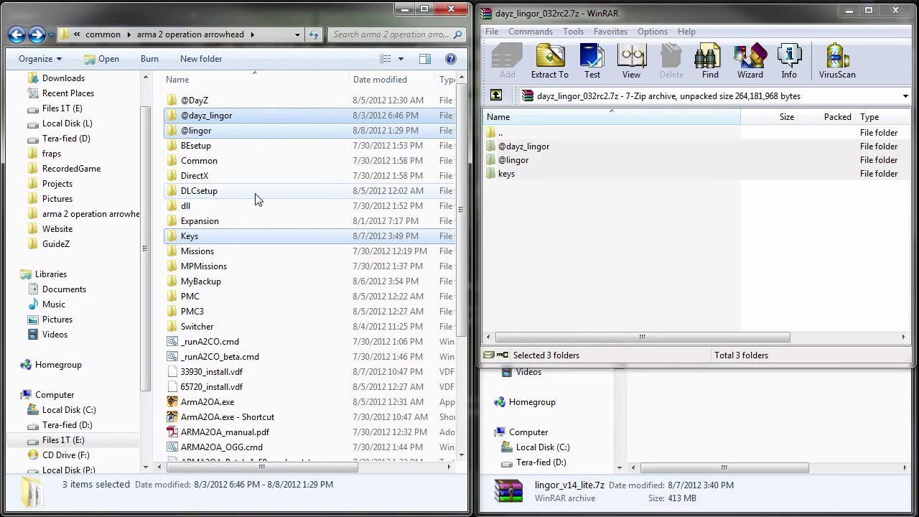
left_click(644, 216)
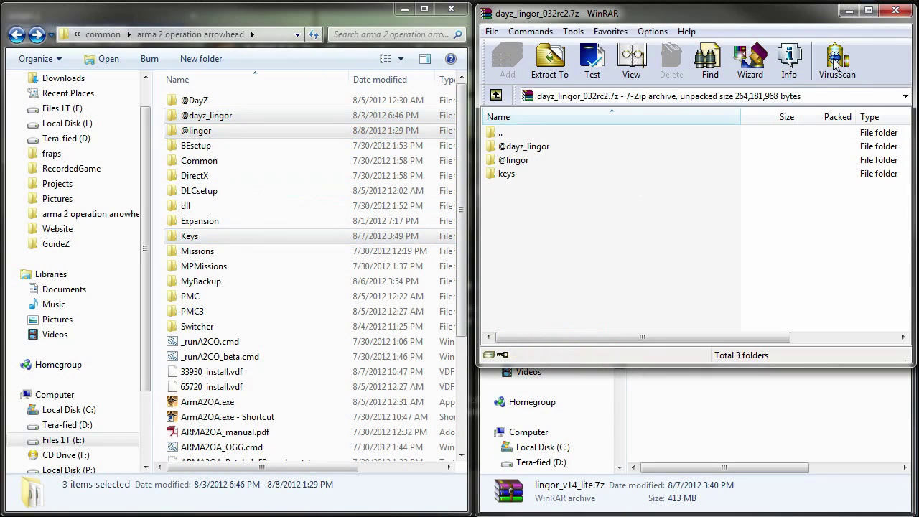
left_click(895, 12)
- Close both Explorer windows and bring up ARMA 2: Operation Arrowhead's launch options in Steam
left_click(886, 16)
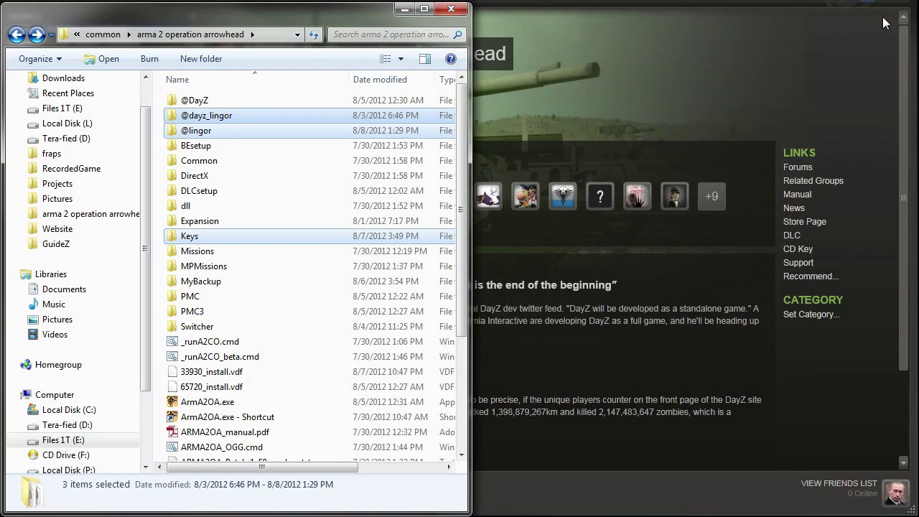
left_click(451, 9)
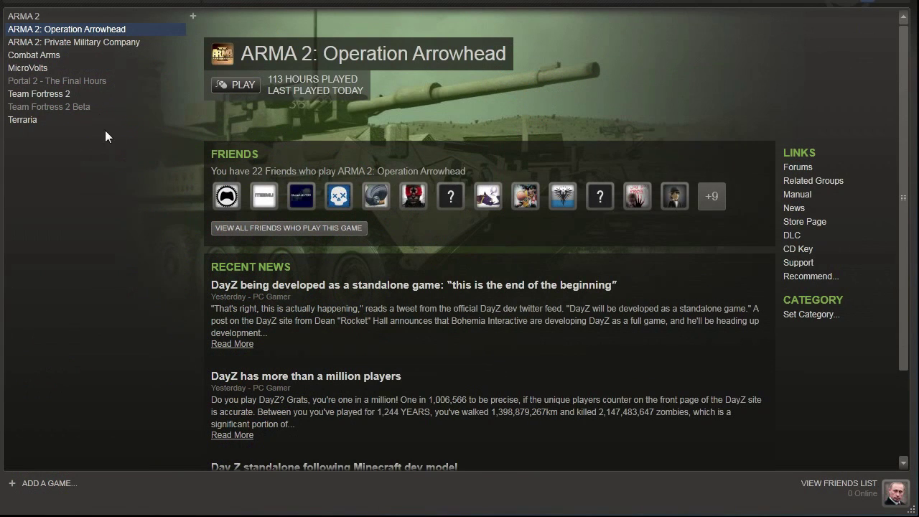
right_click(79, 32)
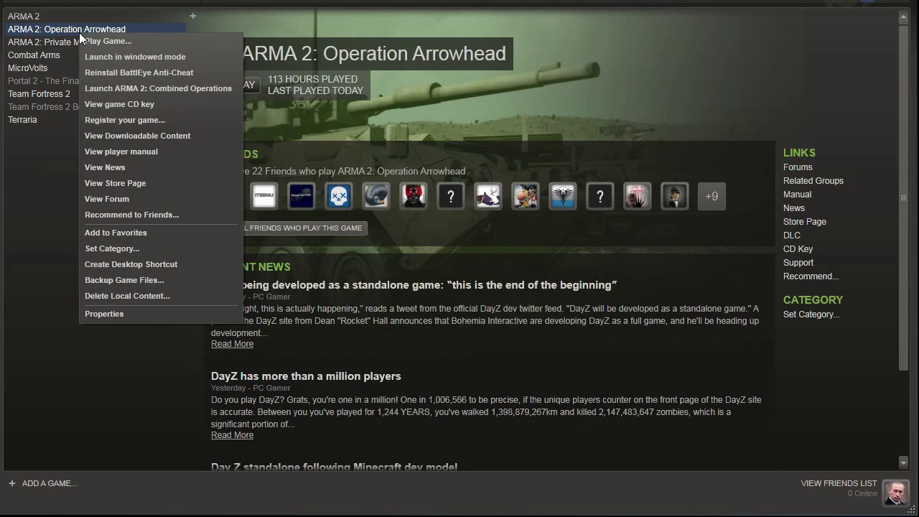
left_click(121, 310)
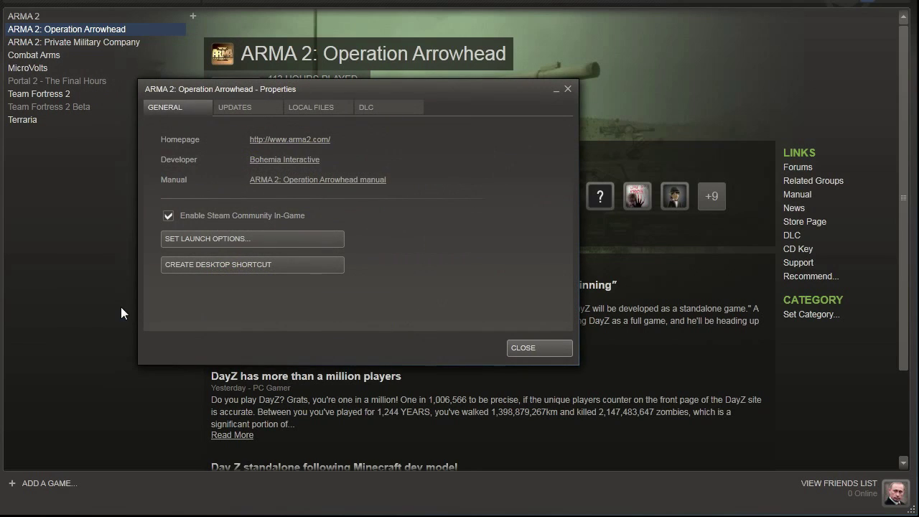
left_click(265, 243)
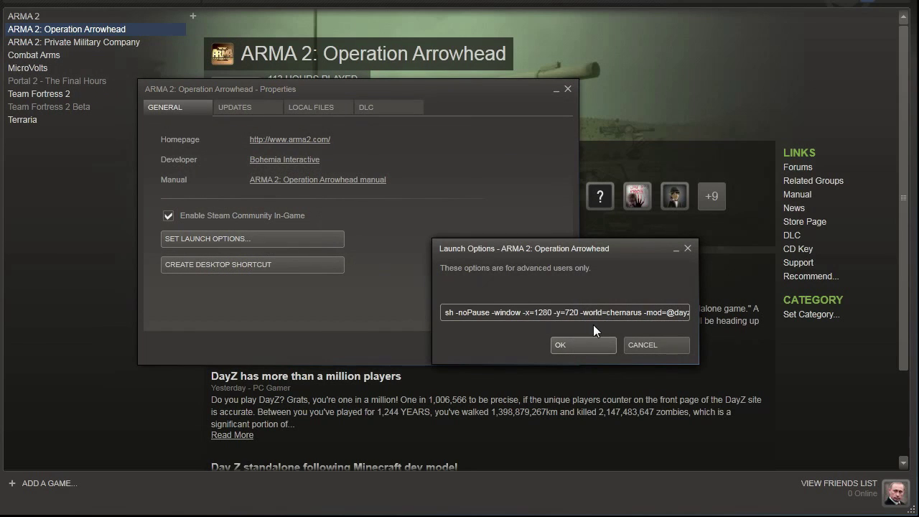
left_click_drag(644, 313, 688, 314)
type("lingor")
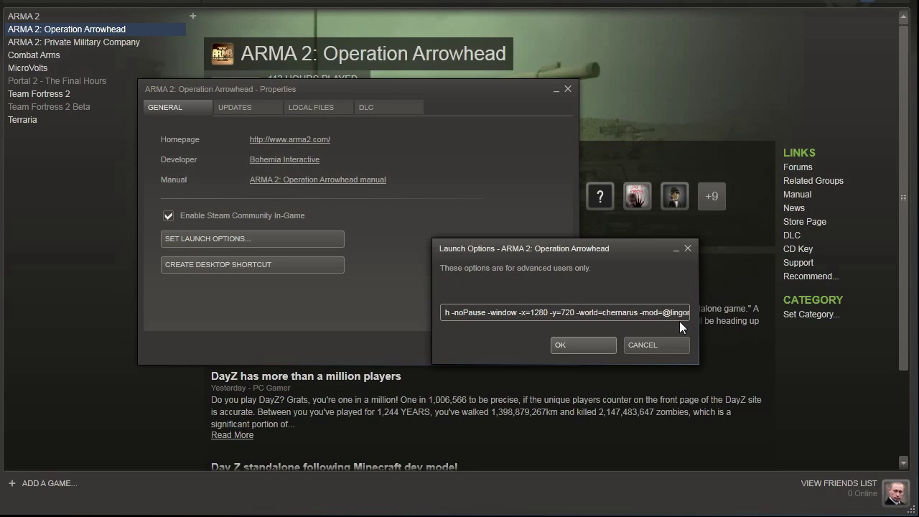
type(";@dayz_lingor")
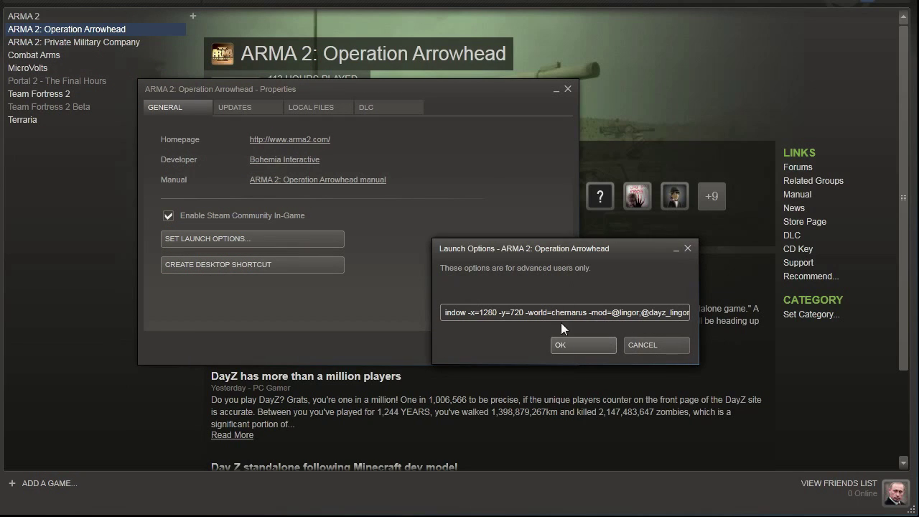
left_click_drag(552, 313, 583, 317)
type("empty")
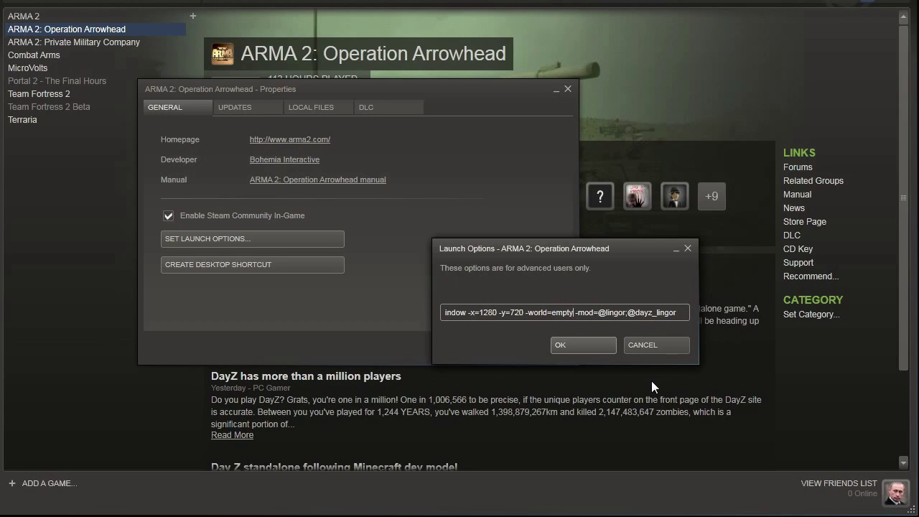
left_click(576, 343)
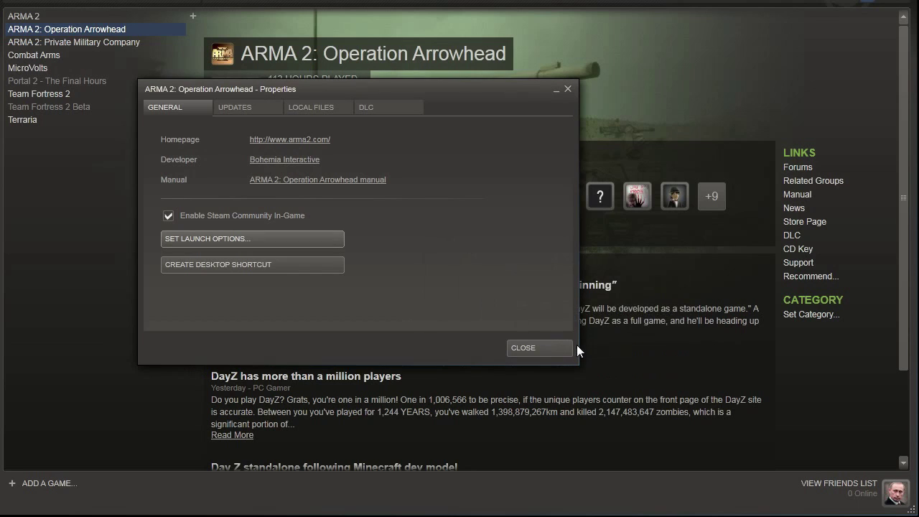
- Close the properties and launch ARMA 2: Combined Operations from Steam
left_click(546, 344)
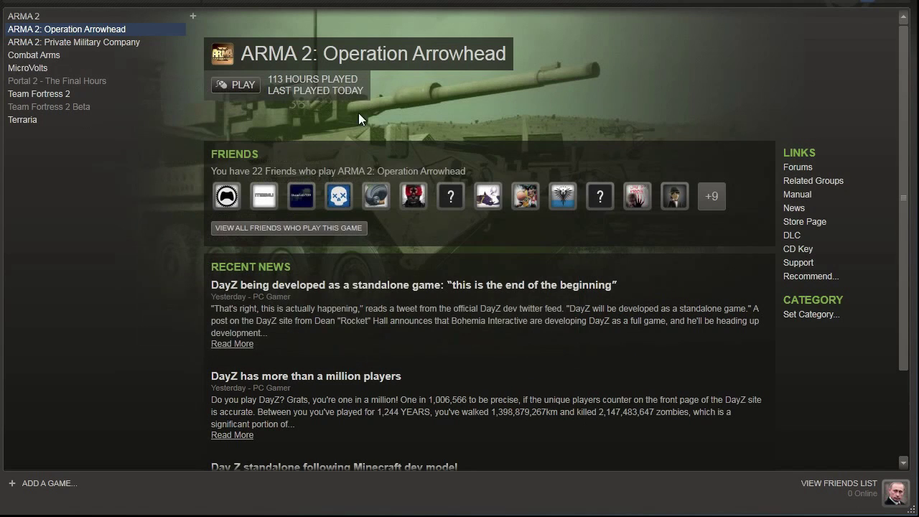
double_click(97, 30)
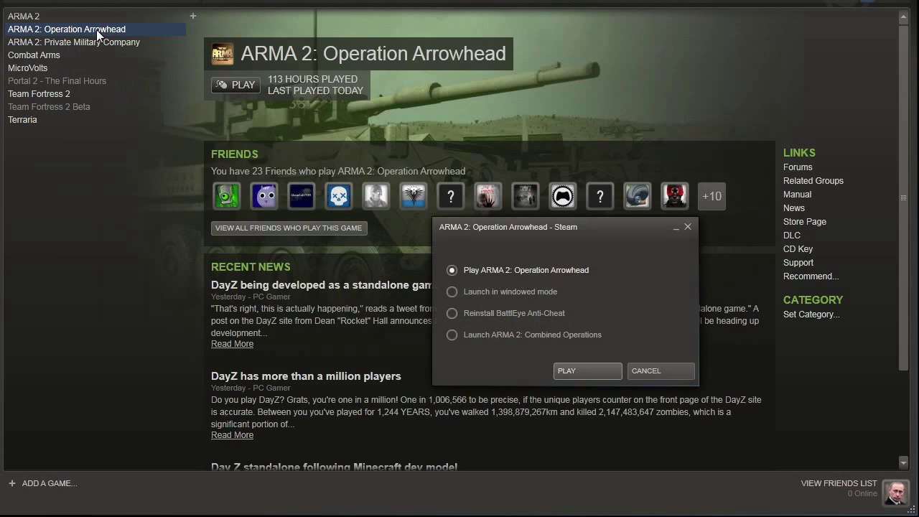
left_click(507, 336)
left_click(578, 371)
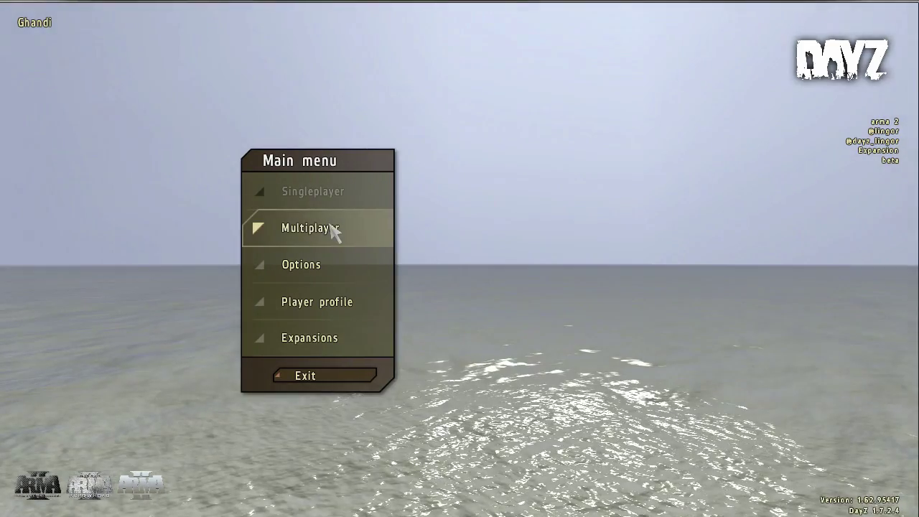
- Filter the multiplayer internet server list to missions matching 'lingor'
left_click(335, 229)
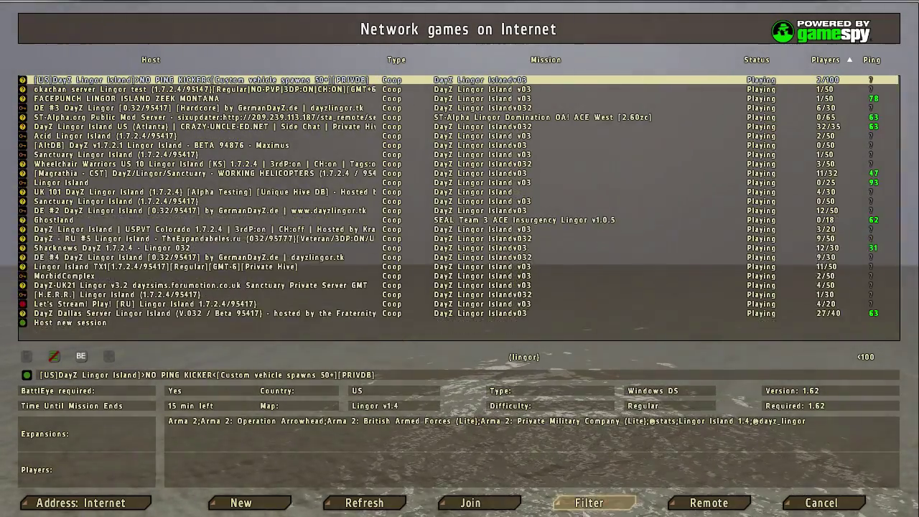
left_click(589, 503)
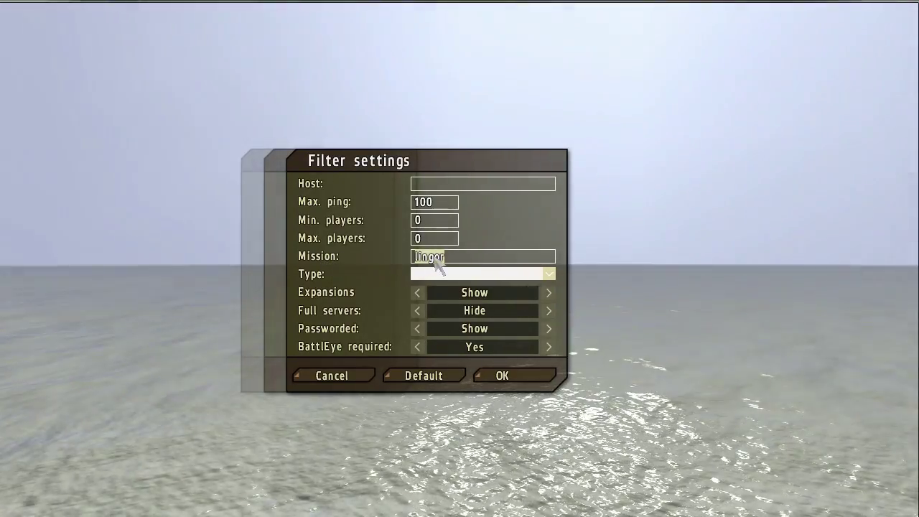
type("ling")
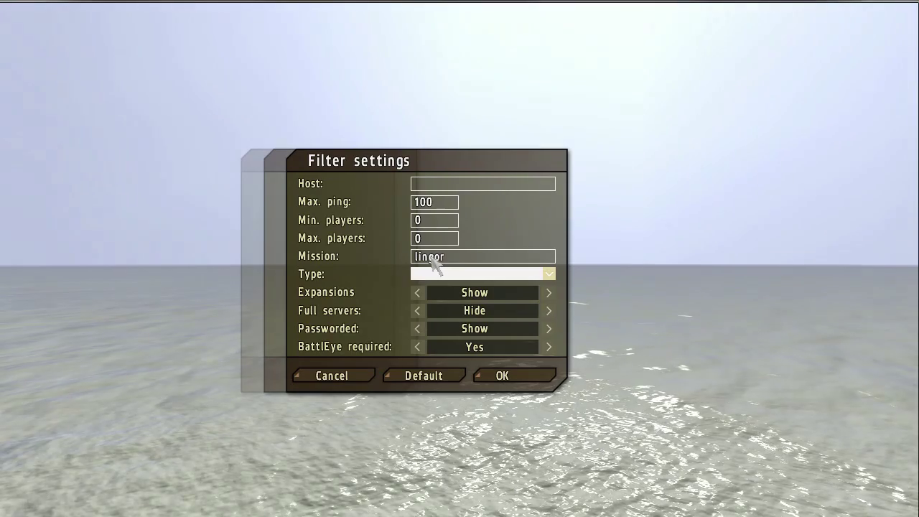
left_click(535, 374)
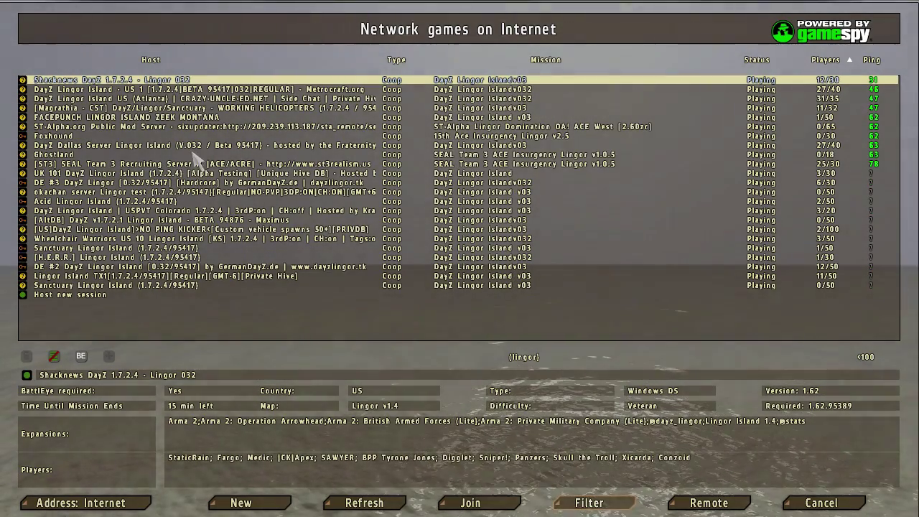
- View the details of the Metrocraft, Atlanta and Magrathia Lingor servers
left_click(540, 89)
left_click(535, 99)
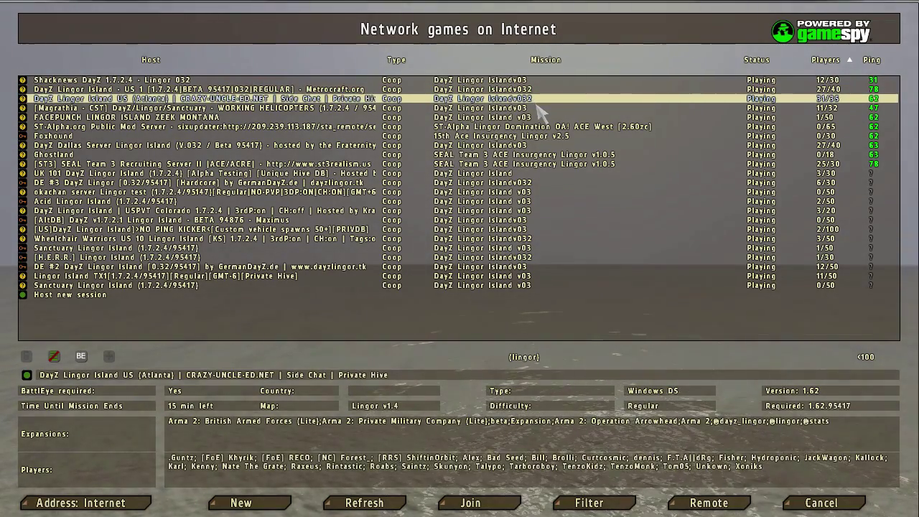
left_click(537, 108)
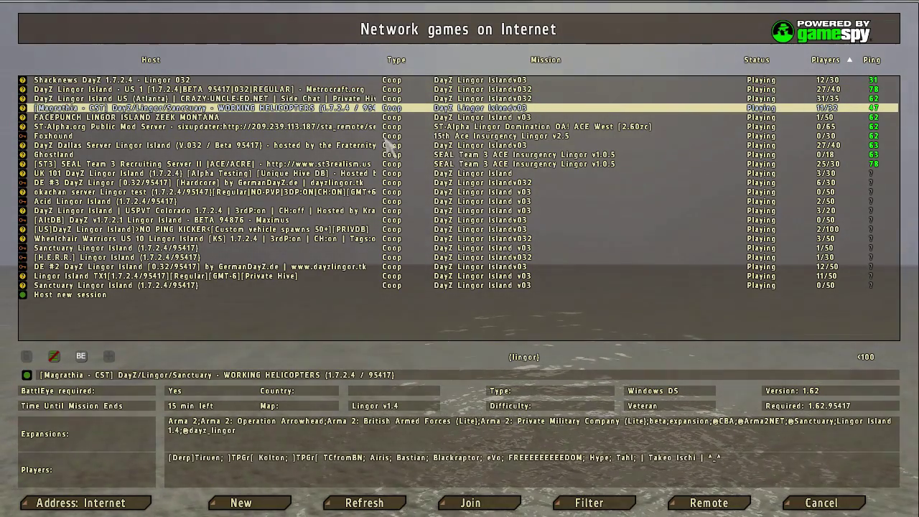